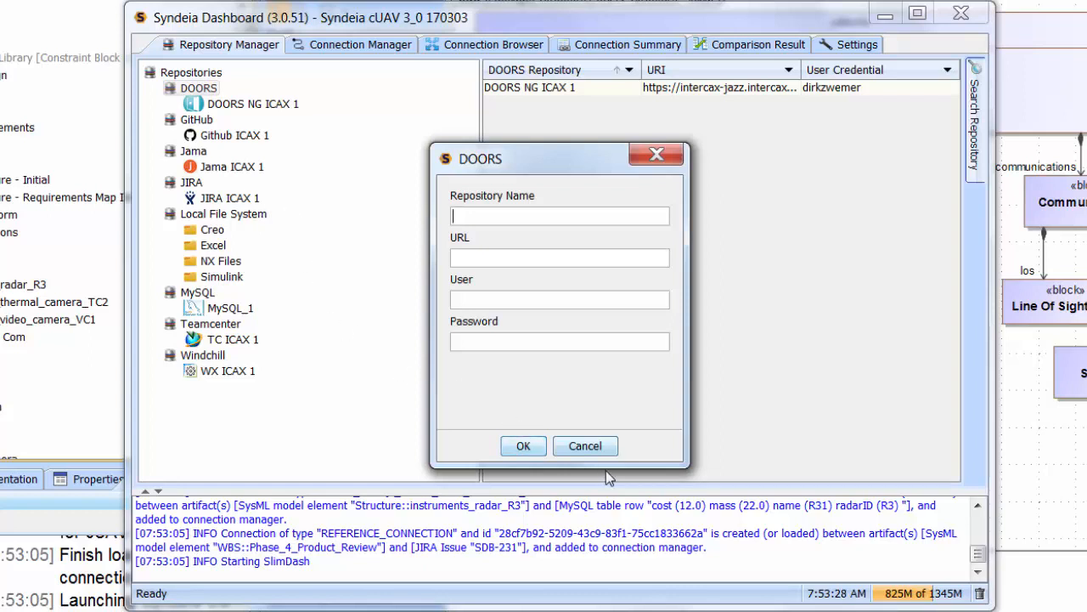
Dismiss the DOORS repository form and load the DOORS NG ICAX 1 repository in the Connection Manager with the Reference connection type.
left_click(591, 447)
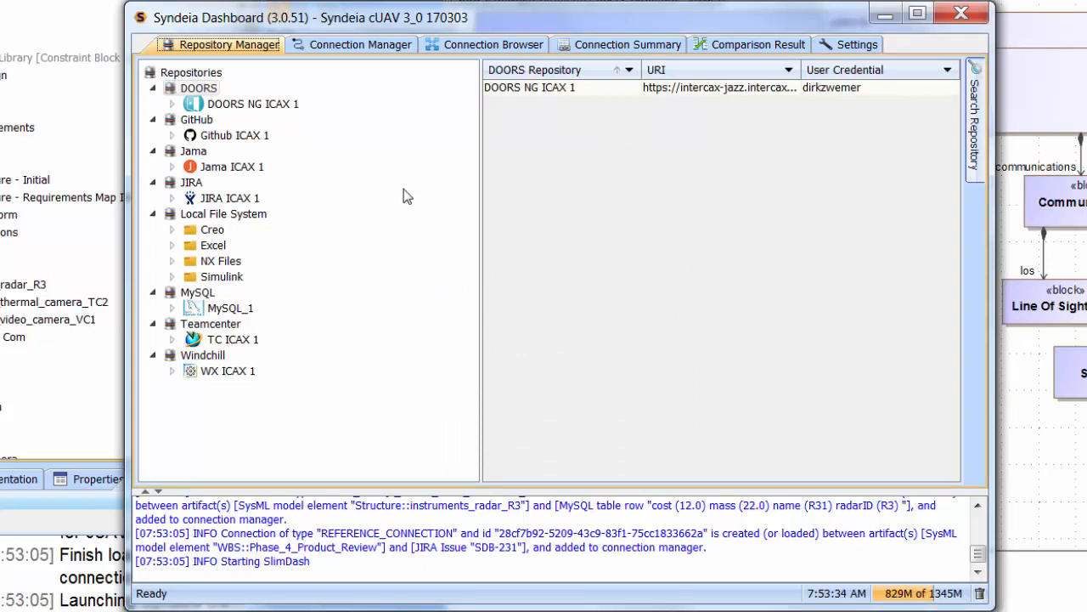
left_click(378, 46)
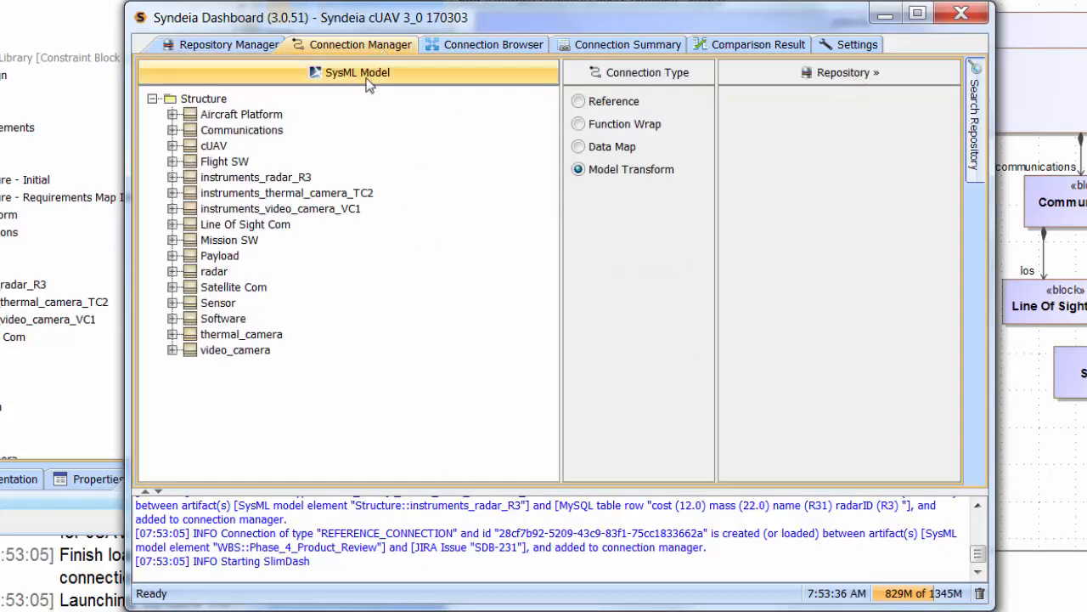
left_click(579, 102)
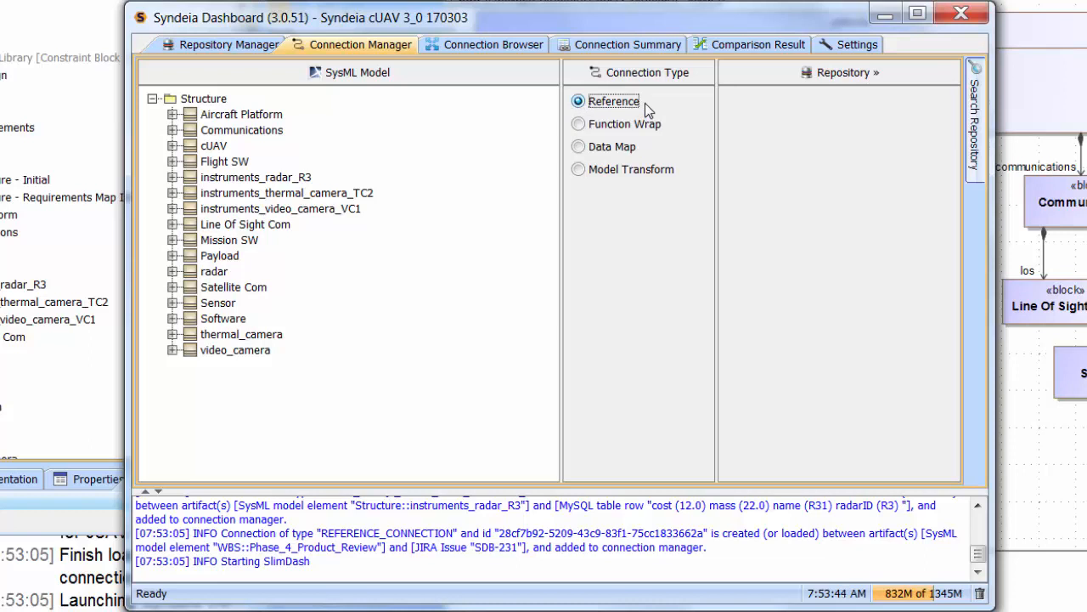
left_click(742, 72)
left_click(770, 100)
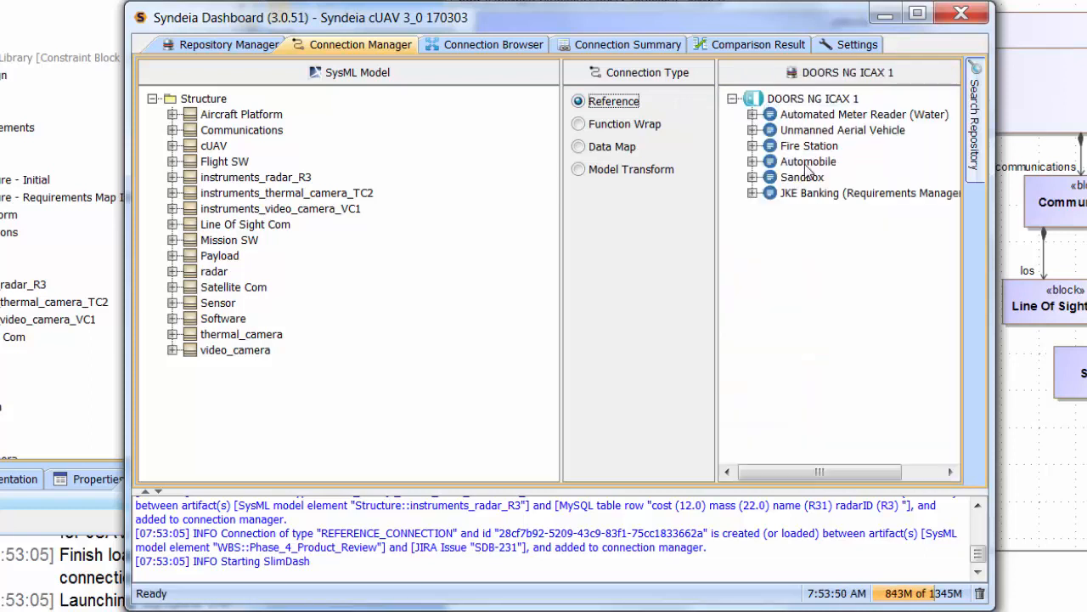
Create a reference connection from Aircraft Platform to 1944 - Maximum Speed, found under the Unmanned Aerial Vehicle project's Performance Requirements in the FireUAS_Specification artifacts.
left_click(752, 114)
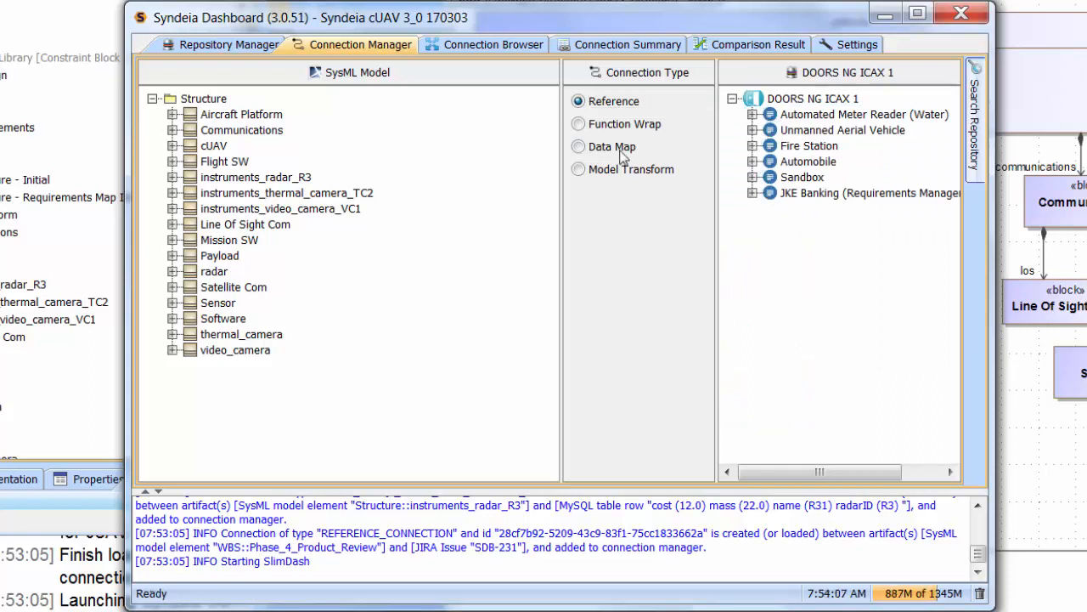
left_click_drag(561, 161, 443, 161)
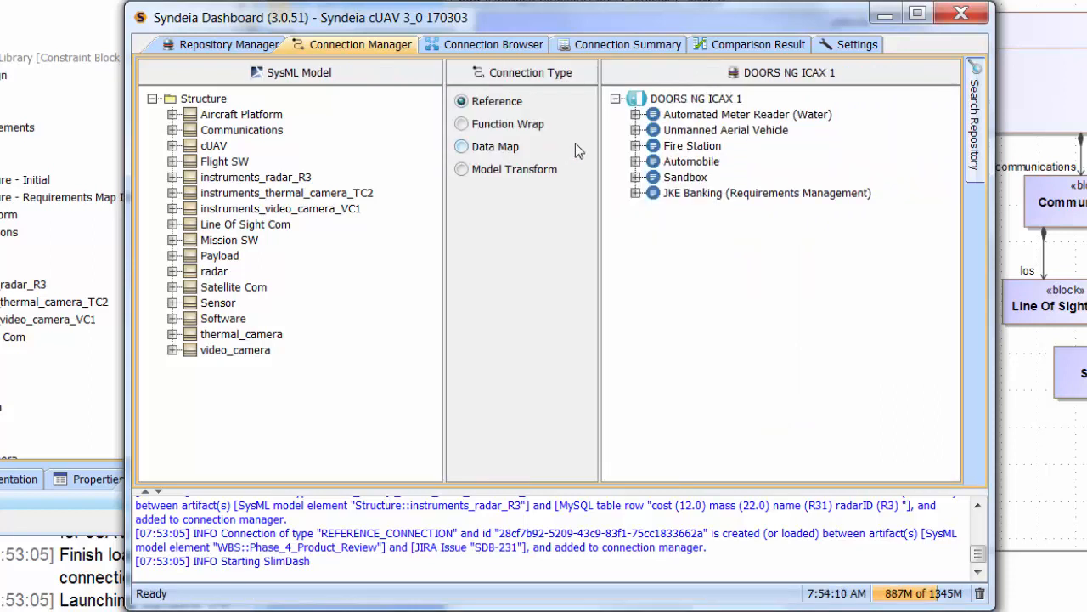
left_click(636, 131)
left_click(655, 146)
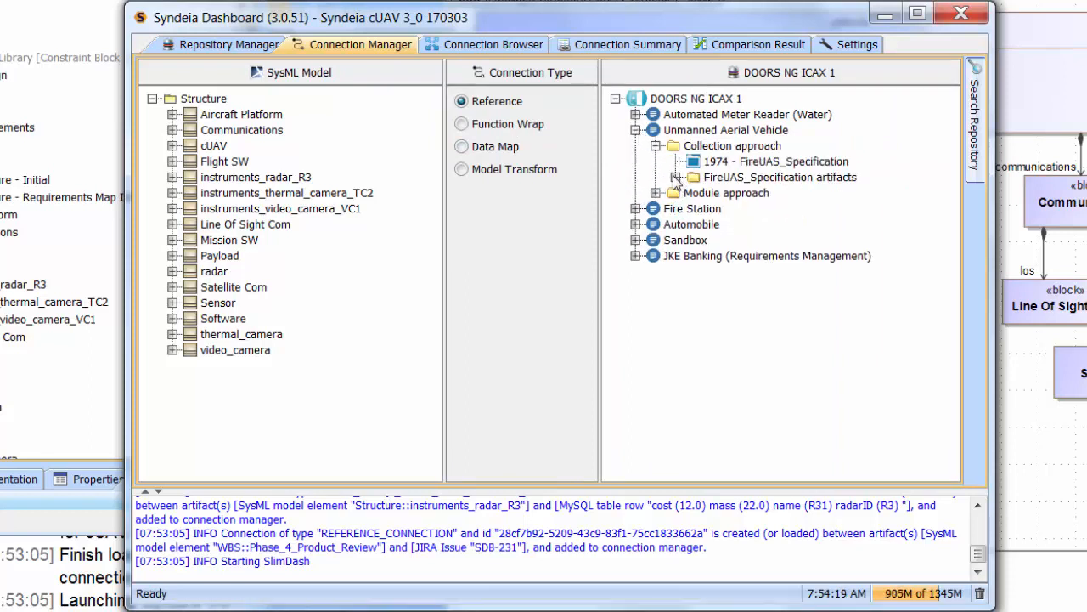
left_click(675, 177)
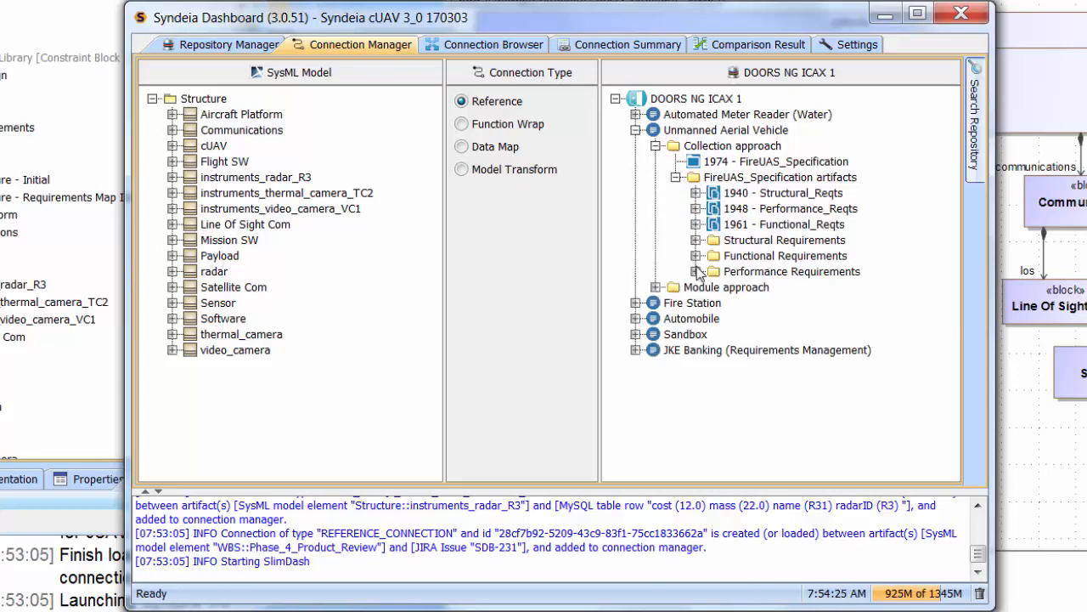
left_click(695, 271)
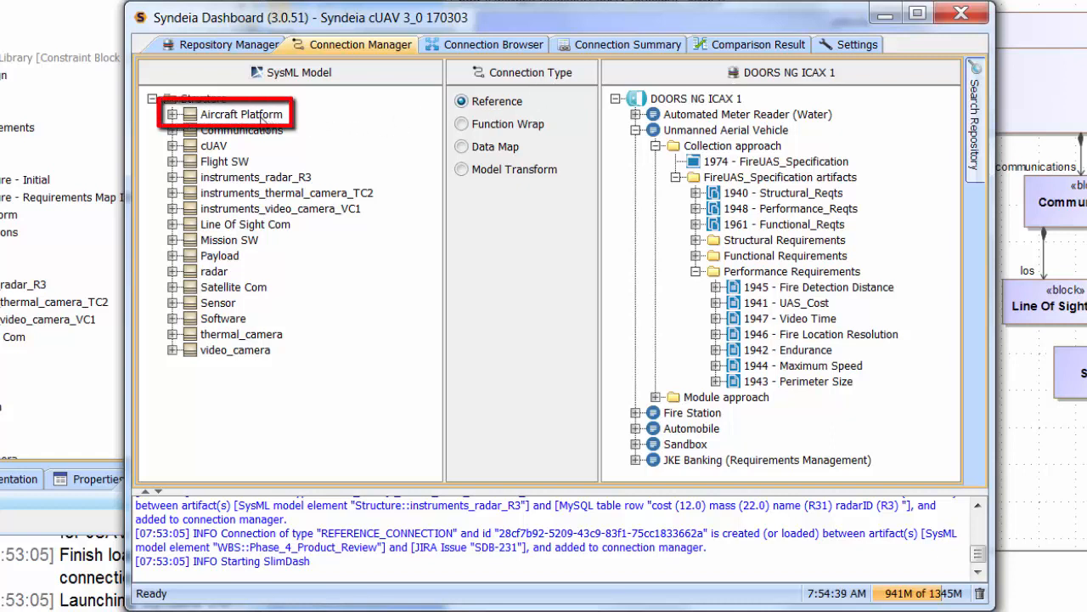
mouse_move(264, 119)
left_mouse_down()
mouse_move(310, 114)
mouse_move(727, 226)
mouse_move(735, 319)
mouse_move(759, 367)
left_mouse_up()
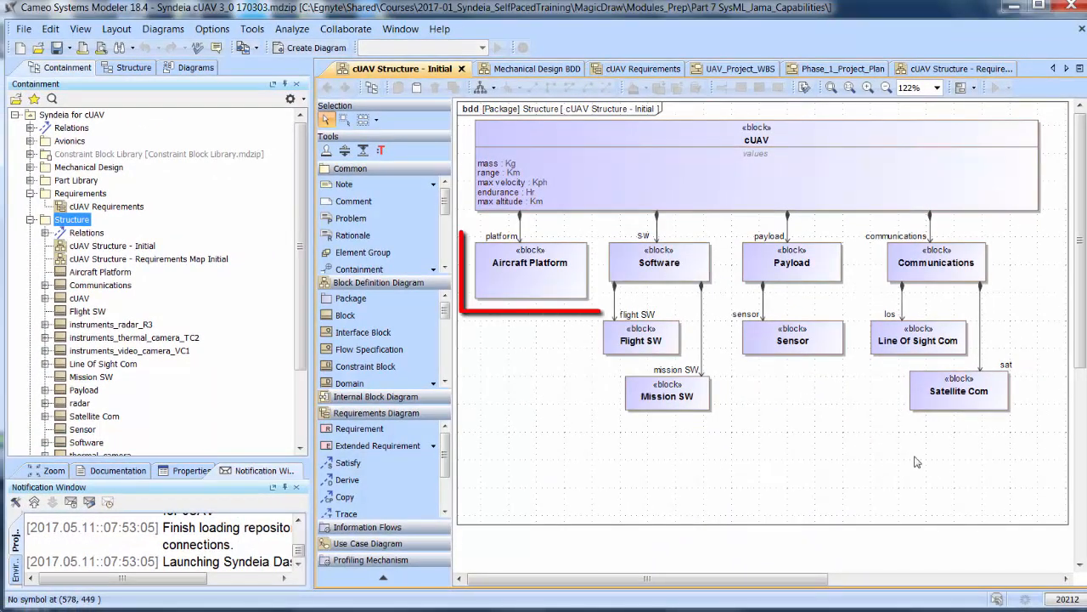
Open the artifact connected to the Aircraft Platform block from the cUAV Structure - Initial diagram in Cameo Systems Modeler.
left_click(521, 277)
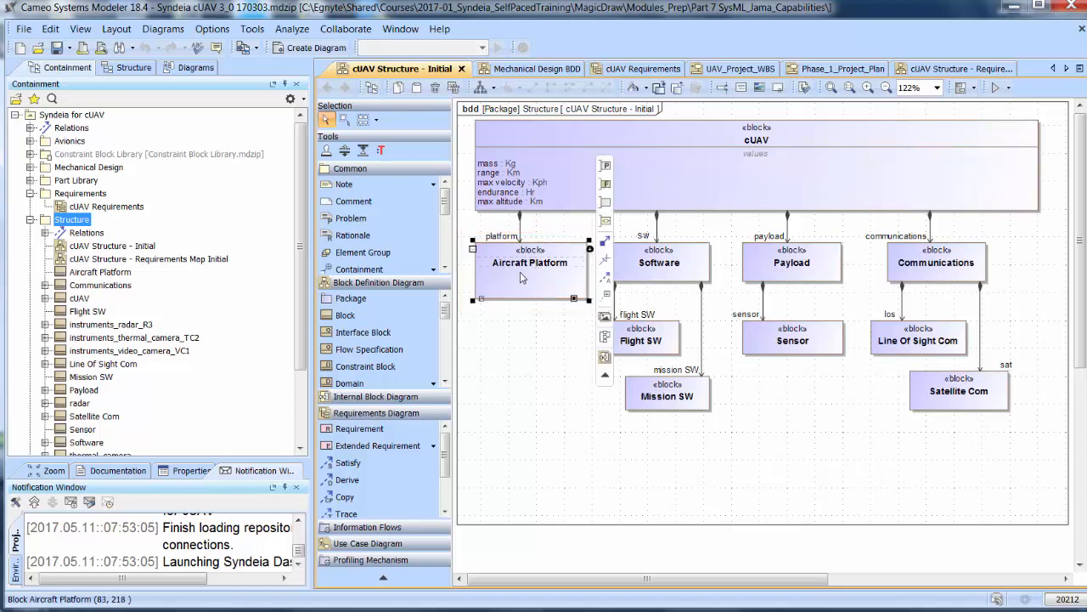
right_click(521, 277)
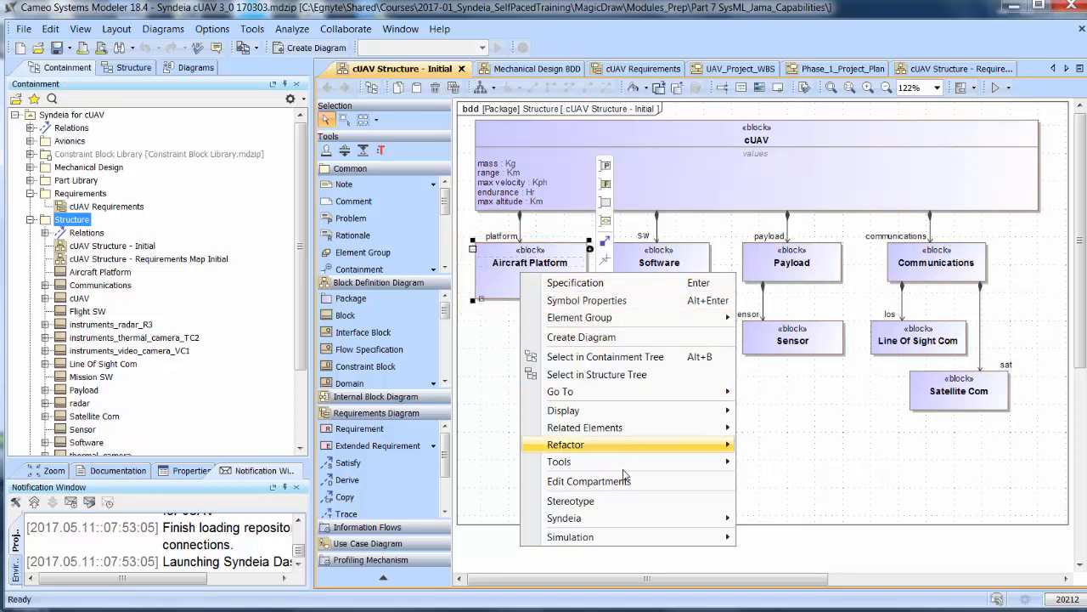
mouse_move(596, 526)
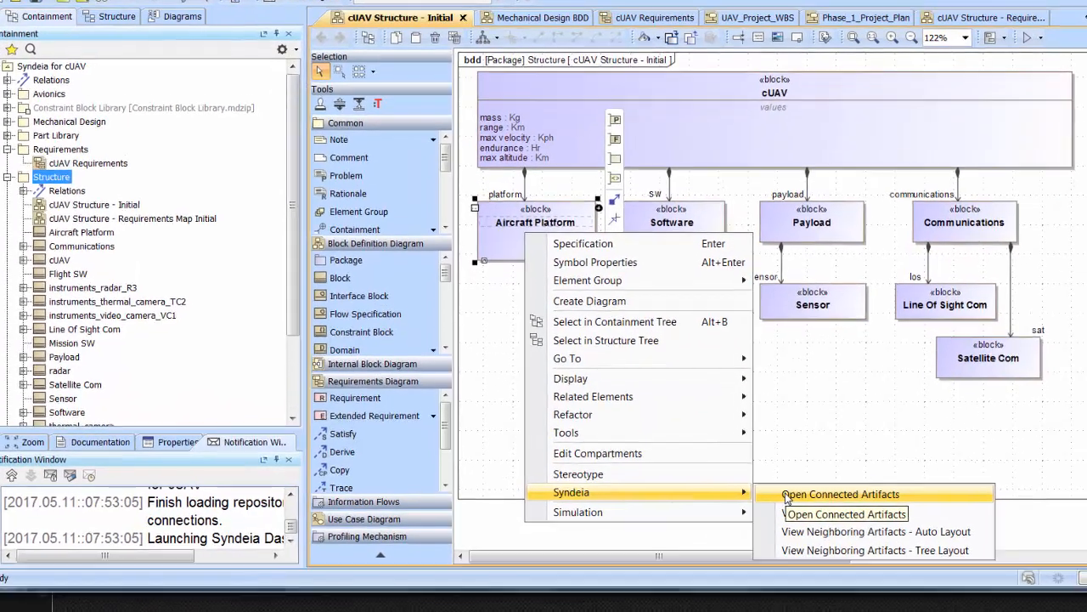
left_click(768, 520)
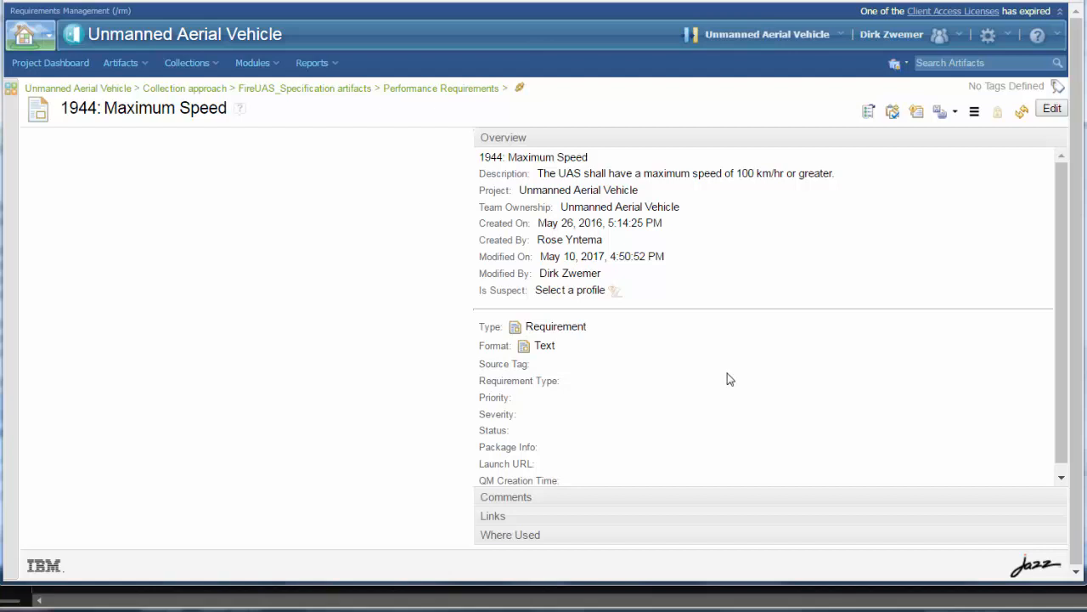
Change the maximum speed in the description of requirement 1944 to 150 km/hr and save the requirement.
left_click(1049, 109)
left_click(700, 188)
left_click_drag(700, 188, 688, 189)
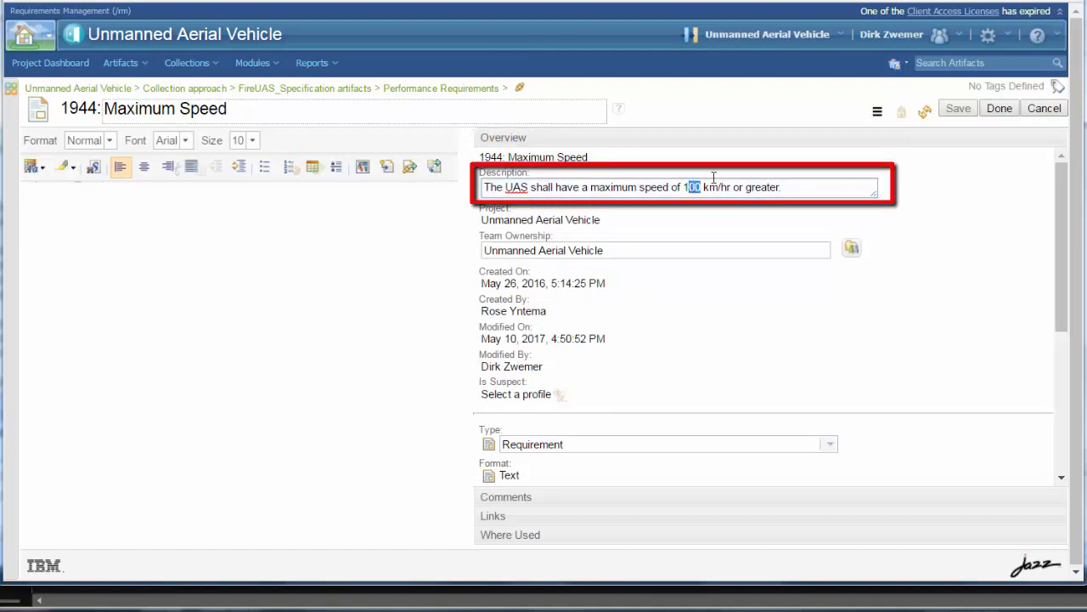
type("50")
left_click(959, 109)
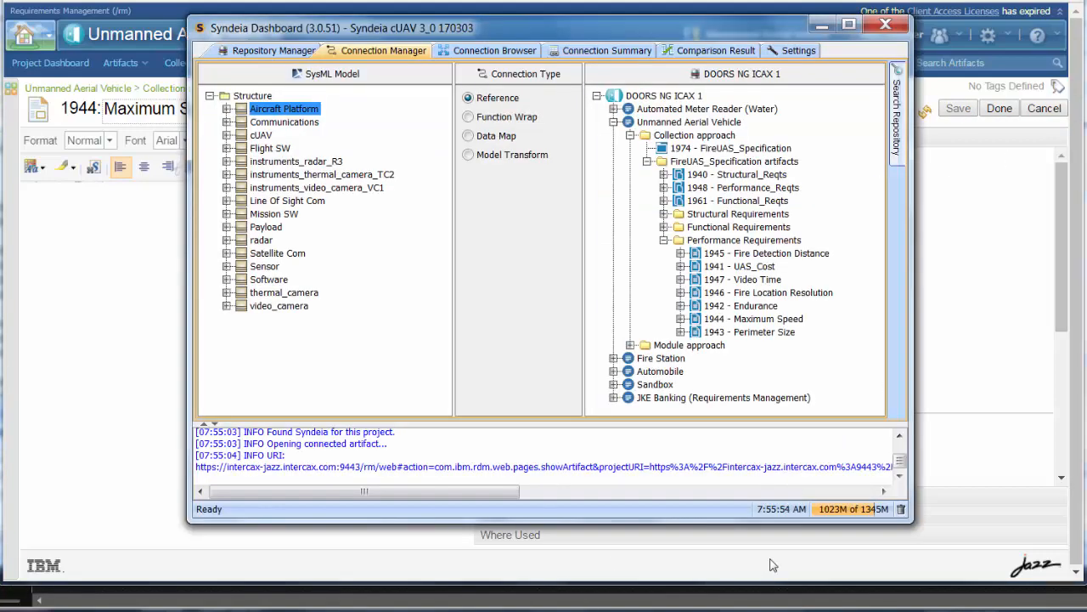
In the Syndeia Dashboard, compare SysML and target for the Aircraft Platform connection to Maximum Speed, and synchronize it from SysML to target.
left_click(504, 53)
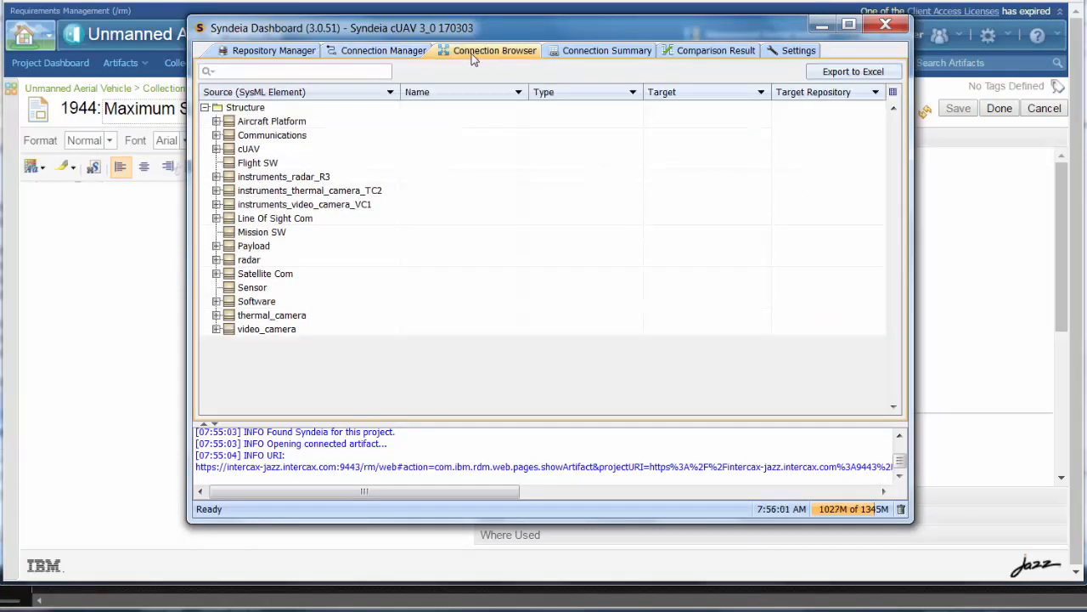
left_click(217, 121)
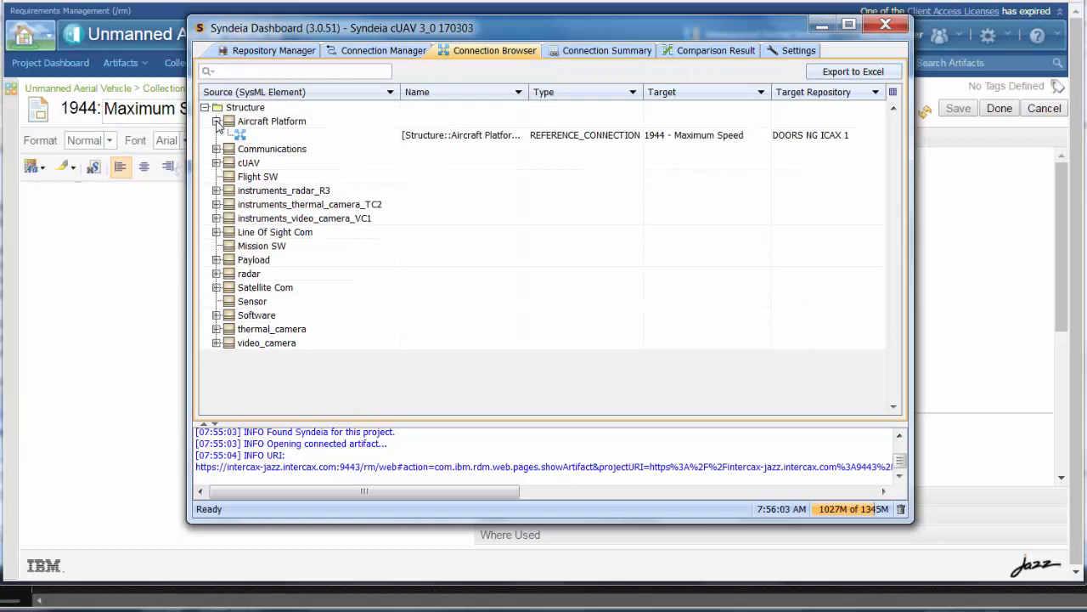
right_click(265, 137)
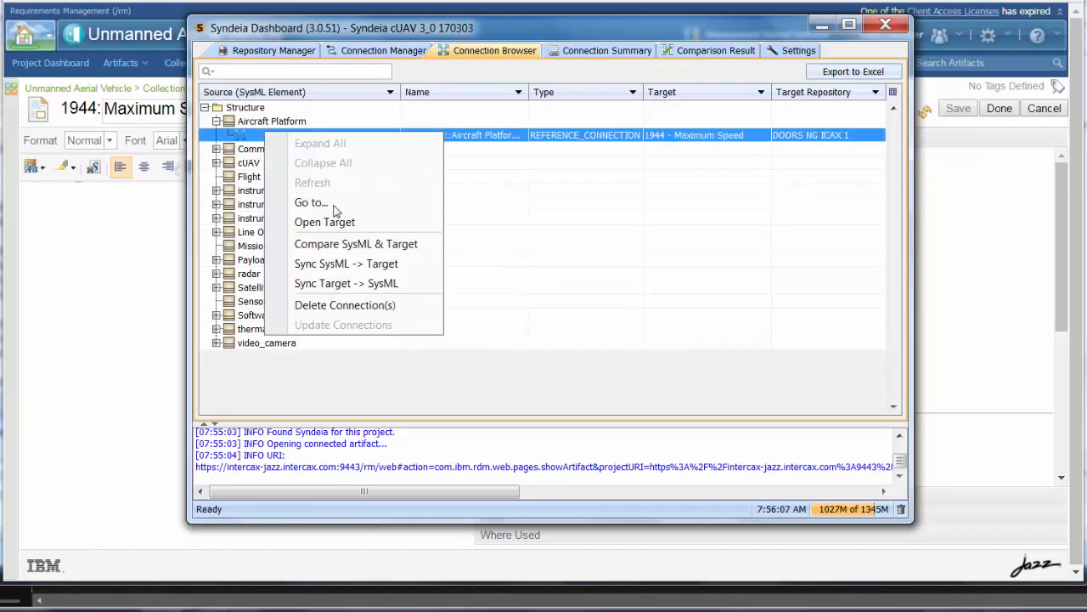
left_click(349, 245)
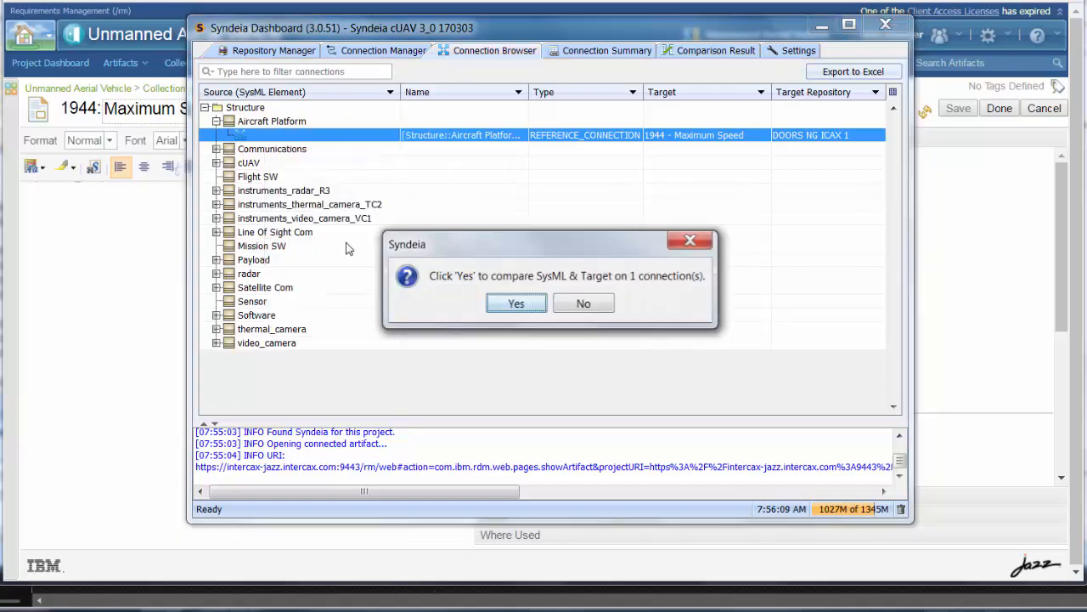
left_click(511, 303)
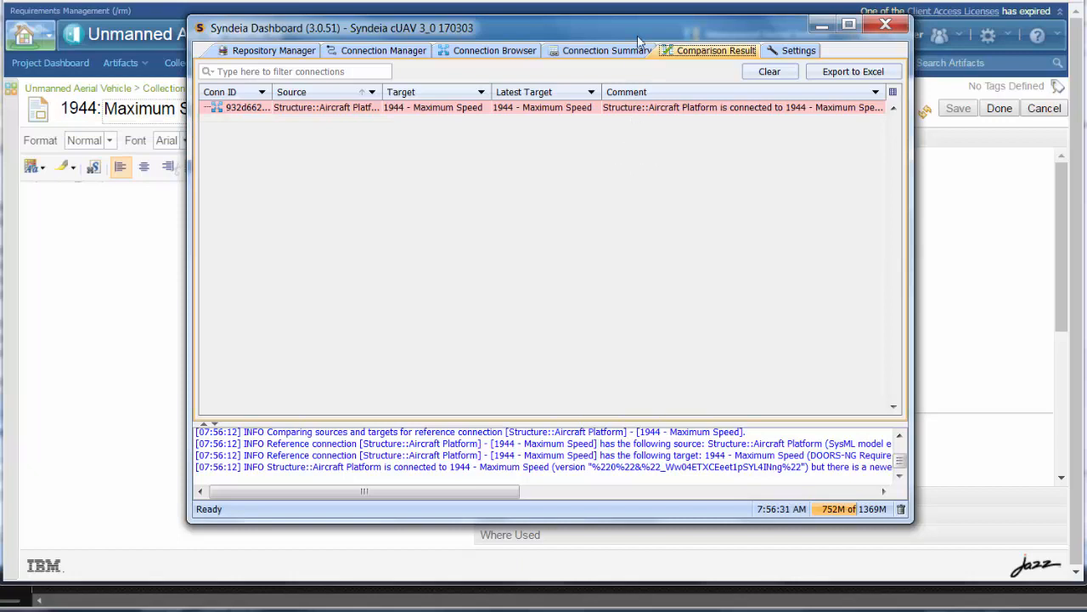
right_click(479, 109)
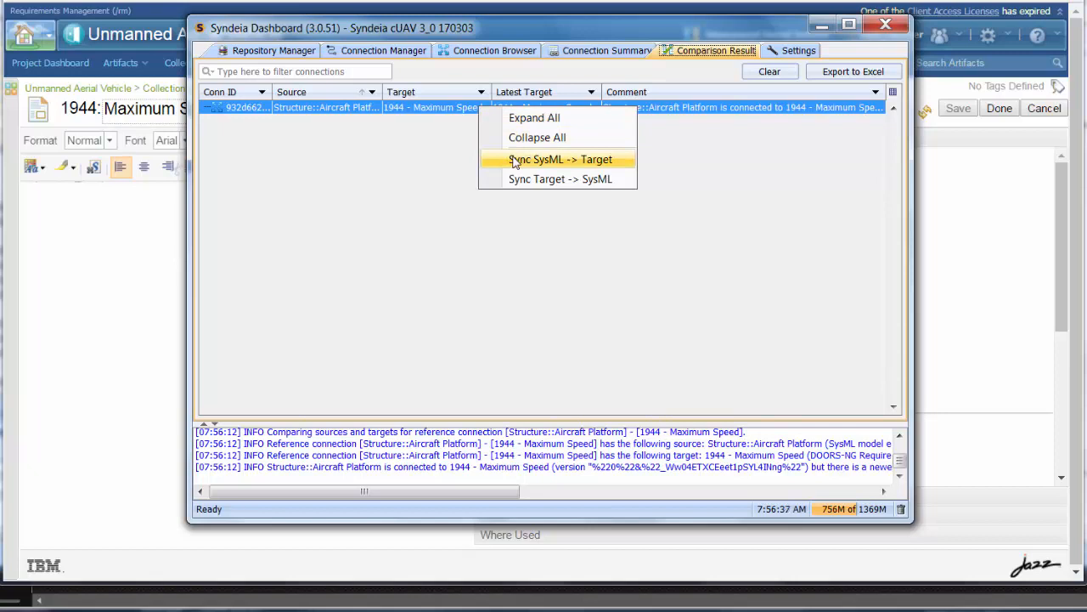
left_click(514, 162)
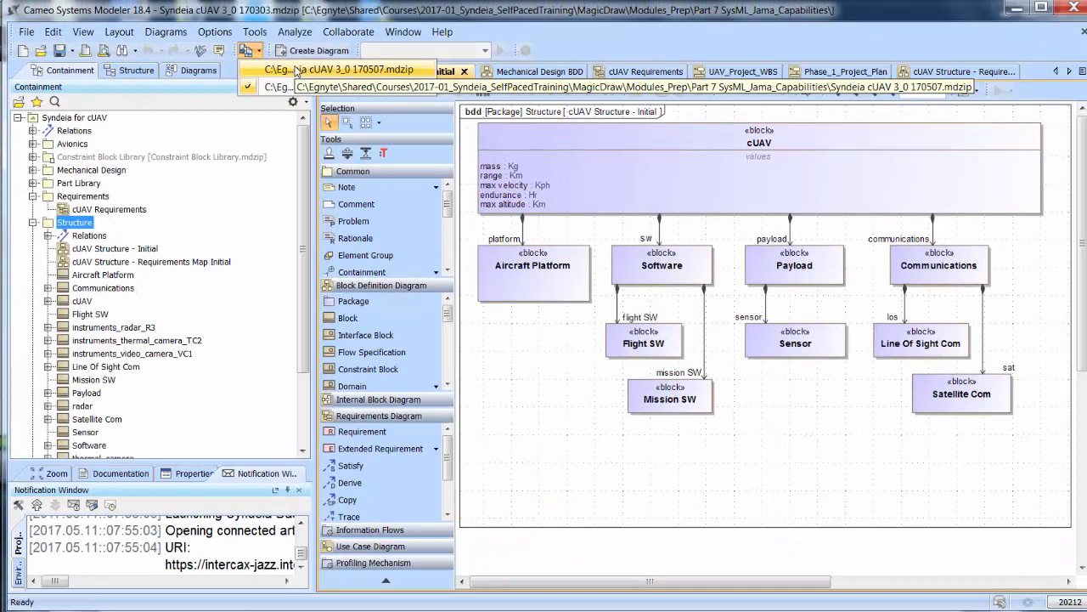
Switch Cameo Systems Modeler to the open project Syndeia cUAV 3_0 170507.mdzip.
left_click(295, 70)
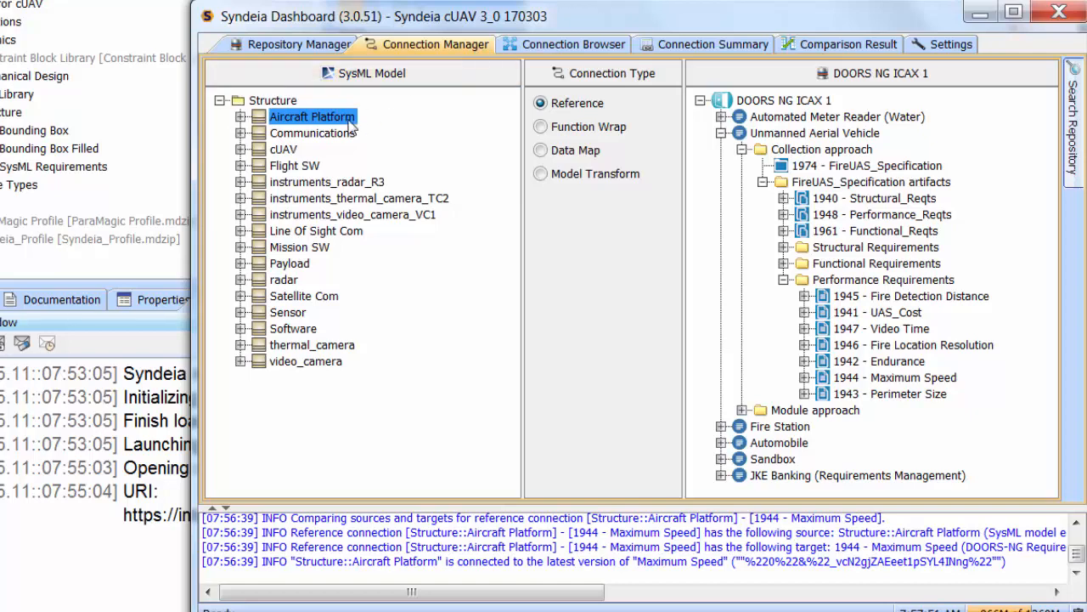
Change the SysML model tree in the Syndeia Dashboard's Connection Manager from the Structure package to the Requirements package.
right_click(274, 101)
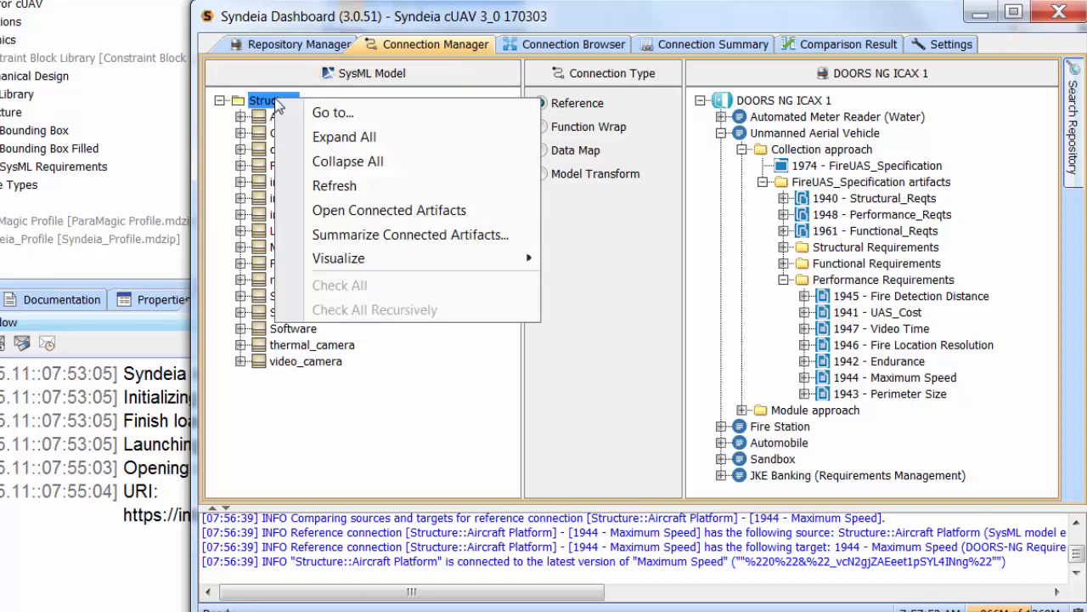
left_click(341, 112)
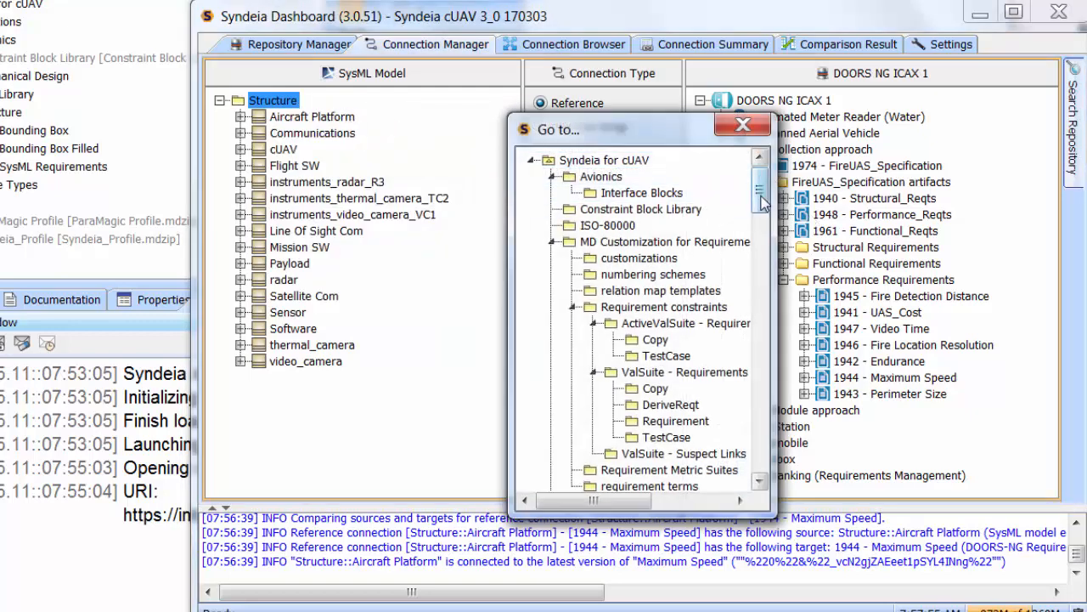
left_click_drag(762, 201, 792, 463)
double_click(595, 333)
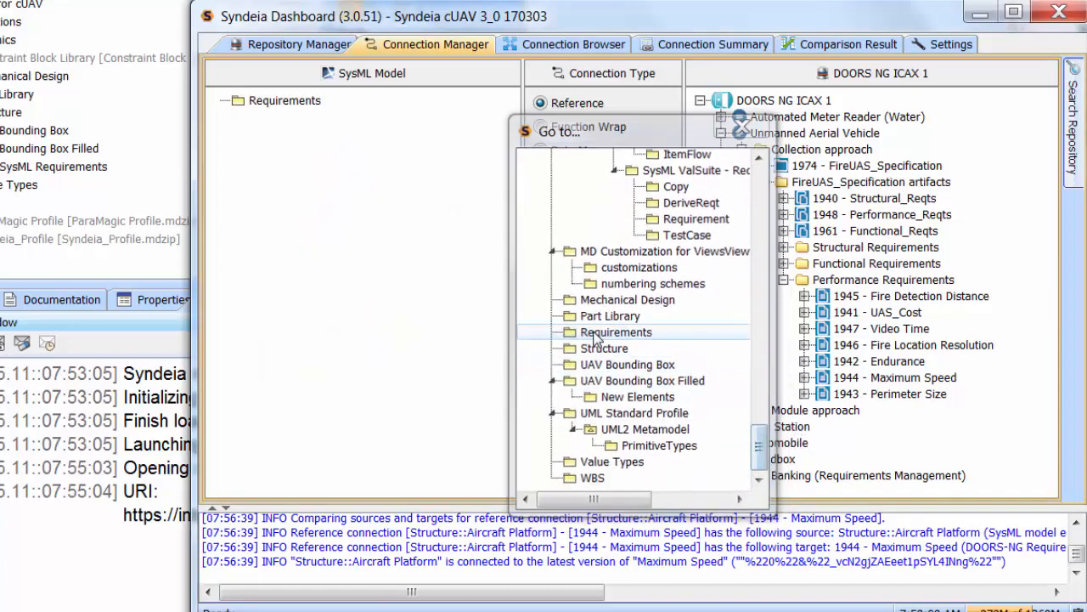
Generate a SysML requirement from 1943 - Perimeter Size in the Requirements package using a Data Map connection.
left_click(584, 158)
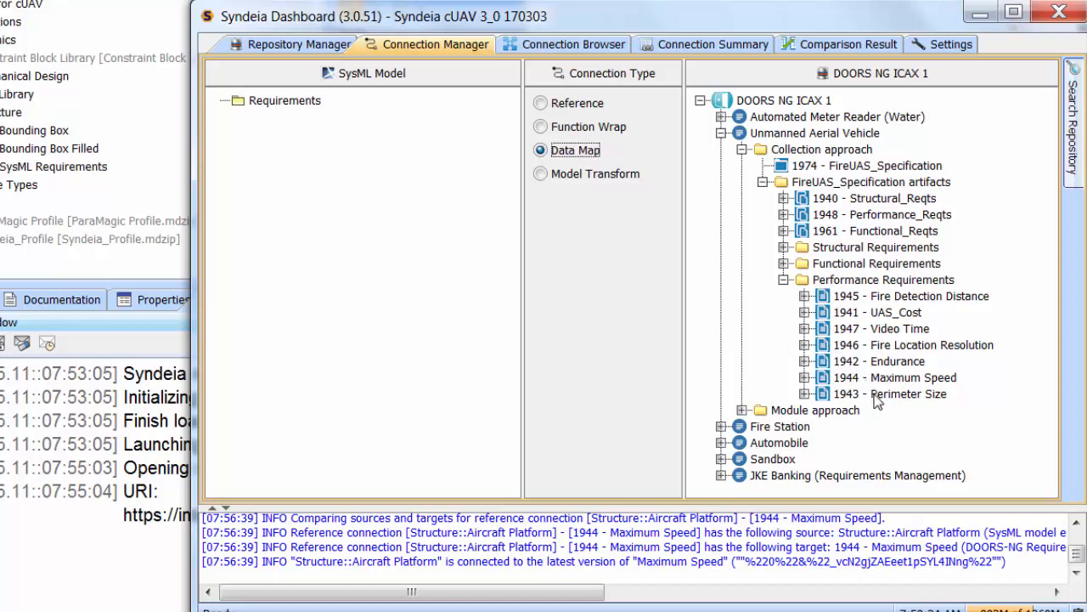
left_click_drag(876, 400, 315, 102)
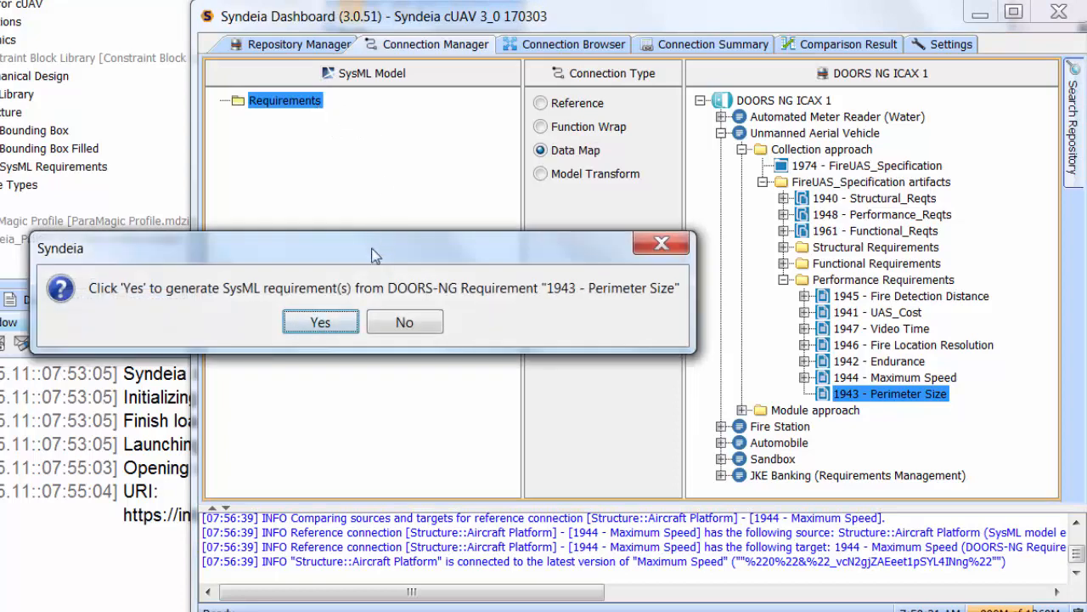
left_click(321, 323)
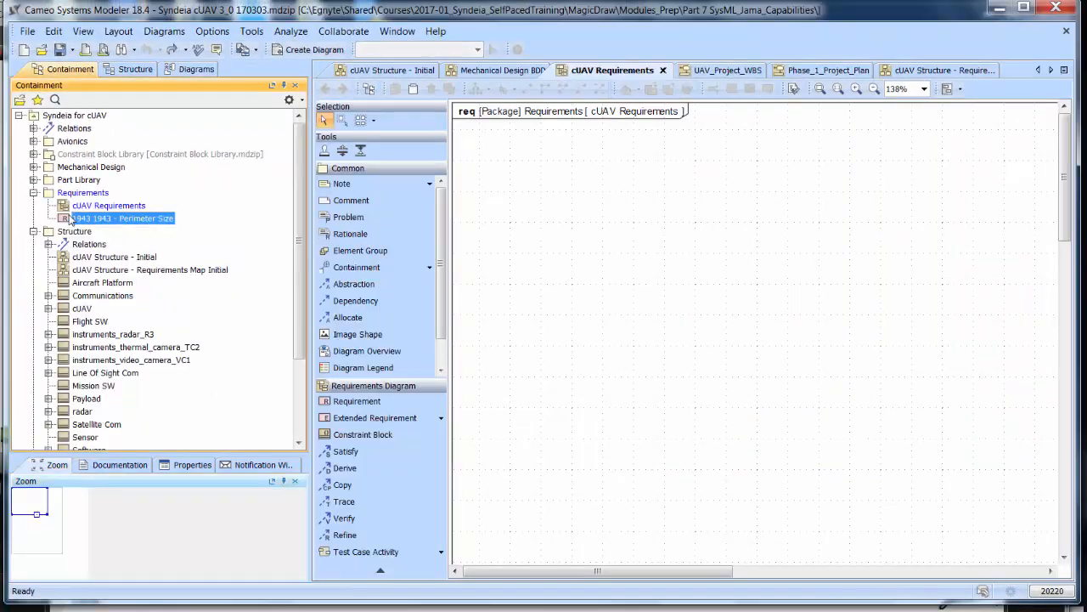
Place the 1943 - Perimeter Size requirement and Aircraft Platform block on the cUAV Requirements diagram, with a satisfy relation from the block to the requirement.
left_click_drag(71, 219, 508, 168)
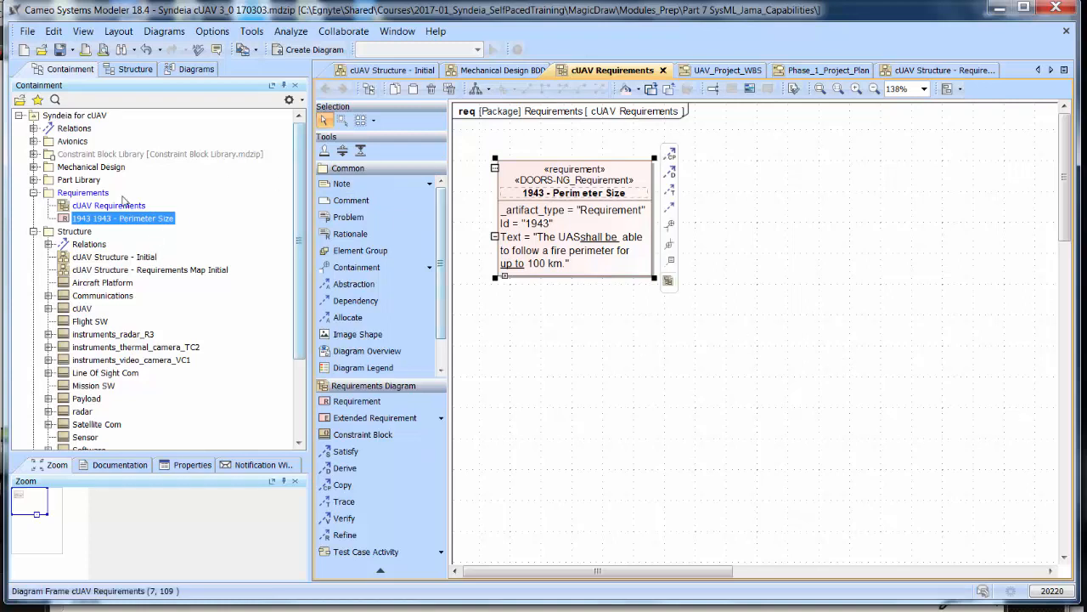
left_click_drag(63, 287, 763, 206)
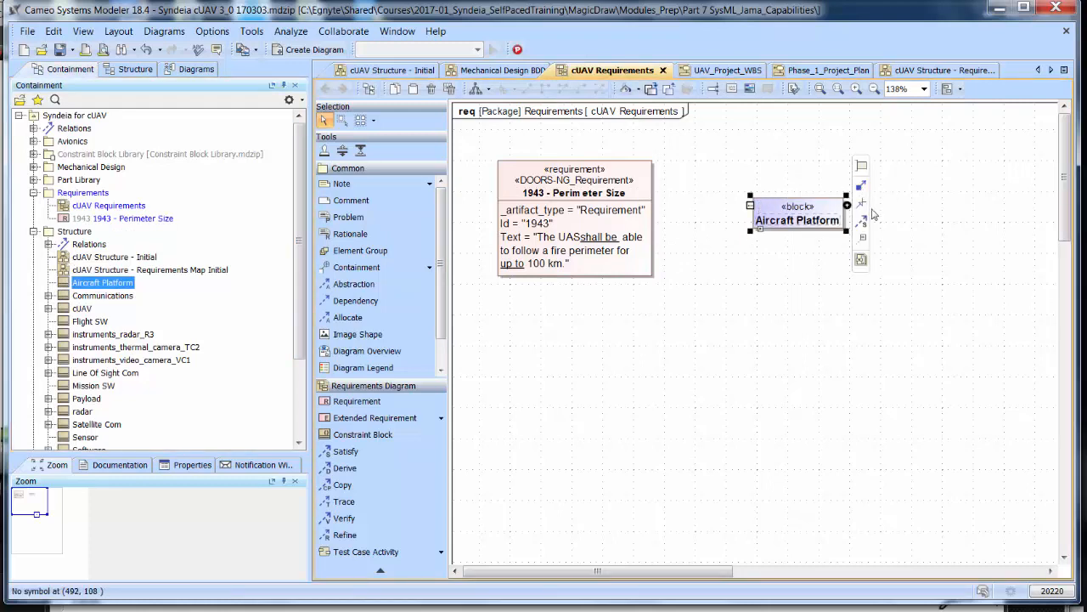
left_click_drag(860, 221, 626, 213)
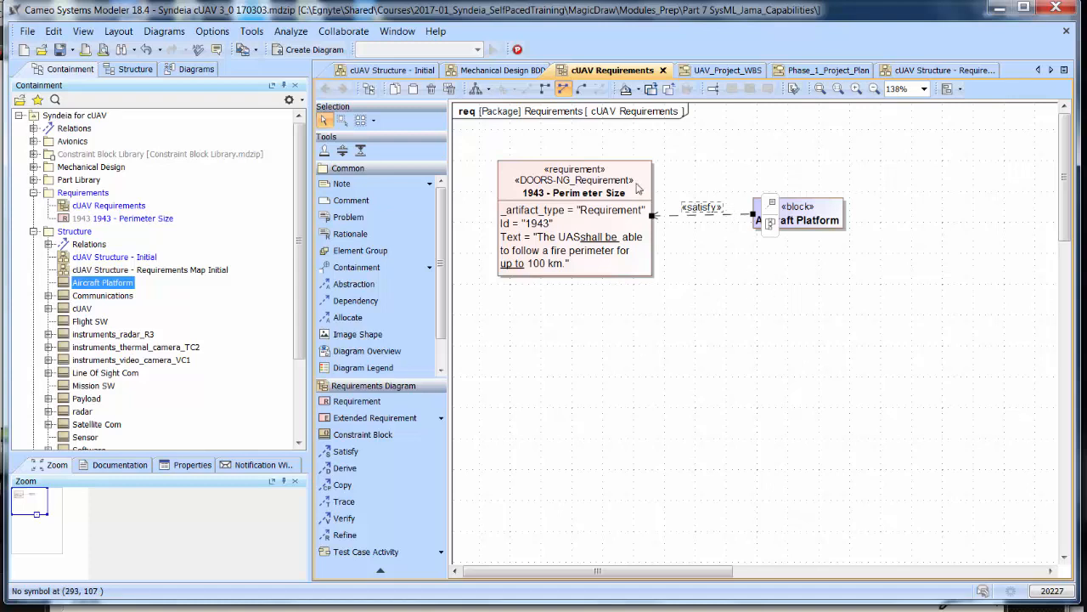
Open the DOORS NG artifact connected to the 1943 - Perimeter Size requirement from the cUAV Requirements diagram.
right_click(608, 186)
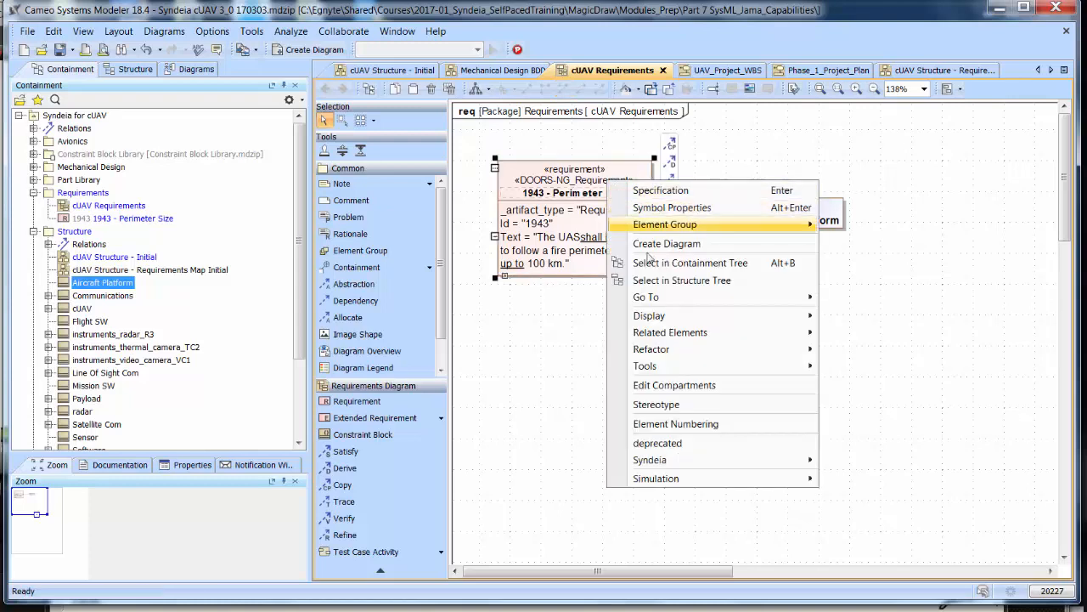
mouse_move(671, 462)
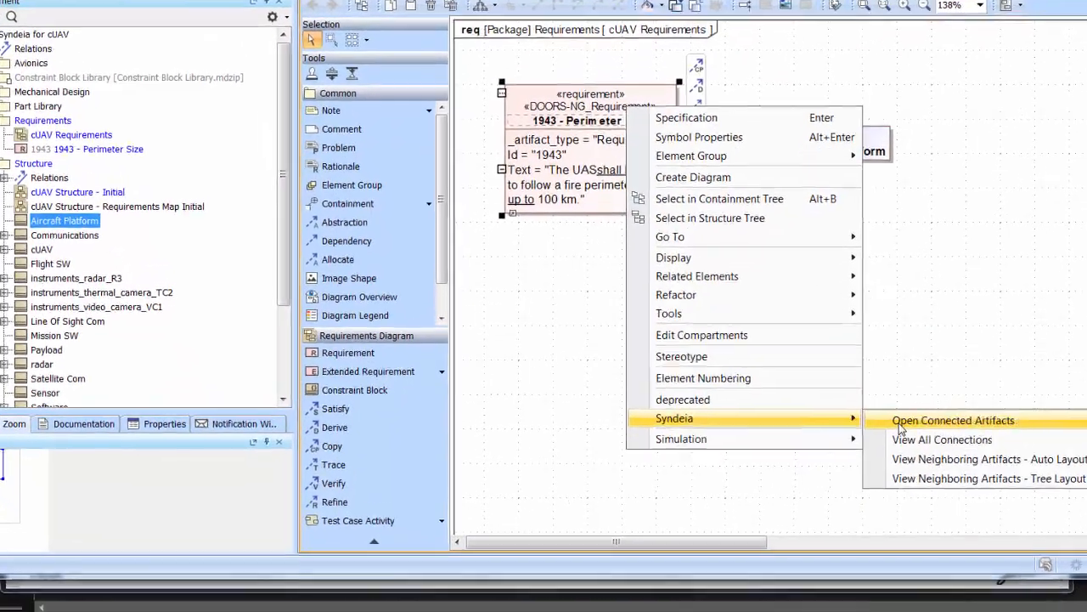
left_click(901, 425)
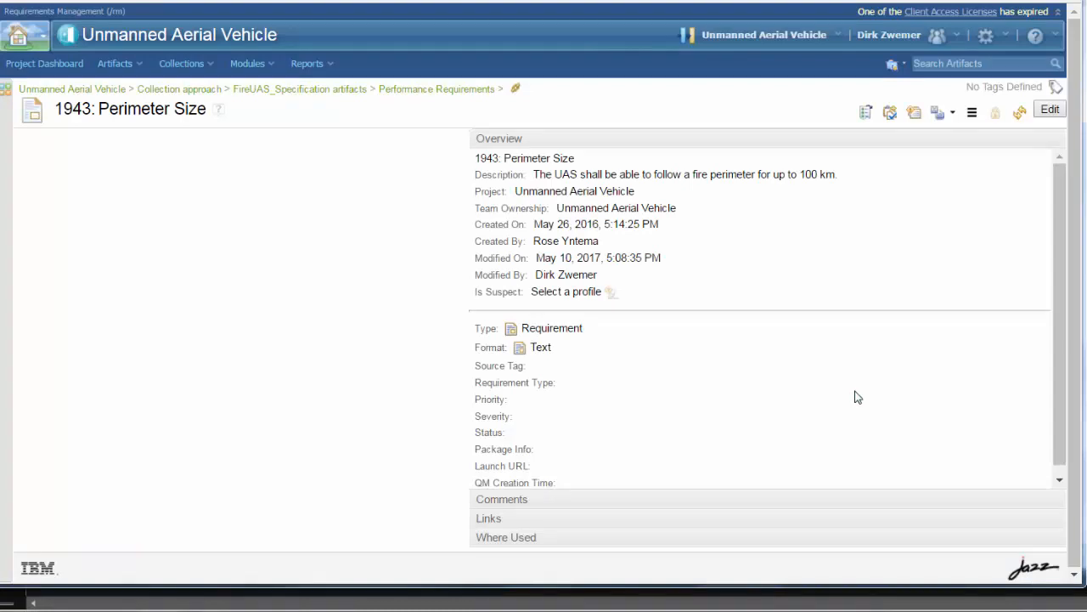
Change the perimeter distance in the DOORS NG requirement's description to 50 km and save the artifact.
left_click(1048, 111)
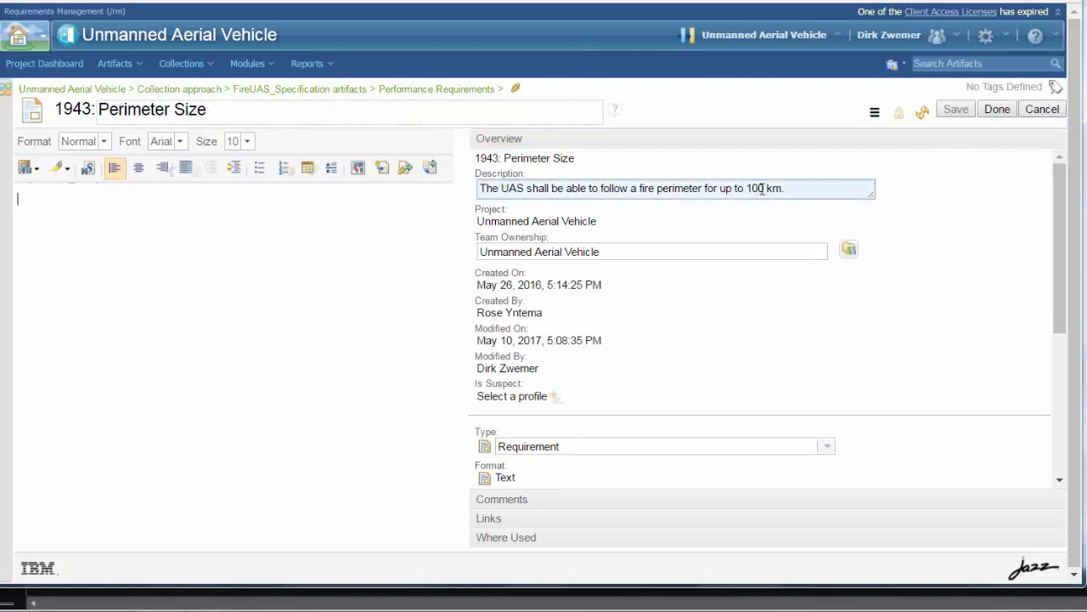
left_click_drag(761, 187, 746, 188)
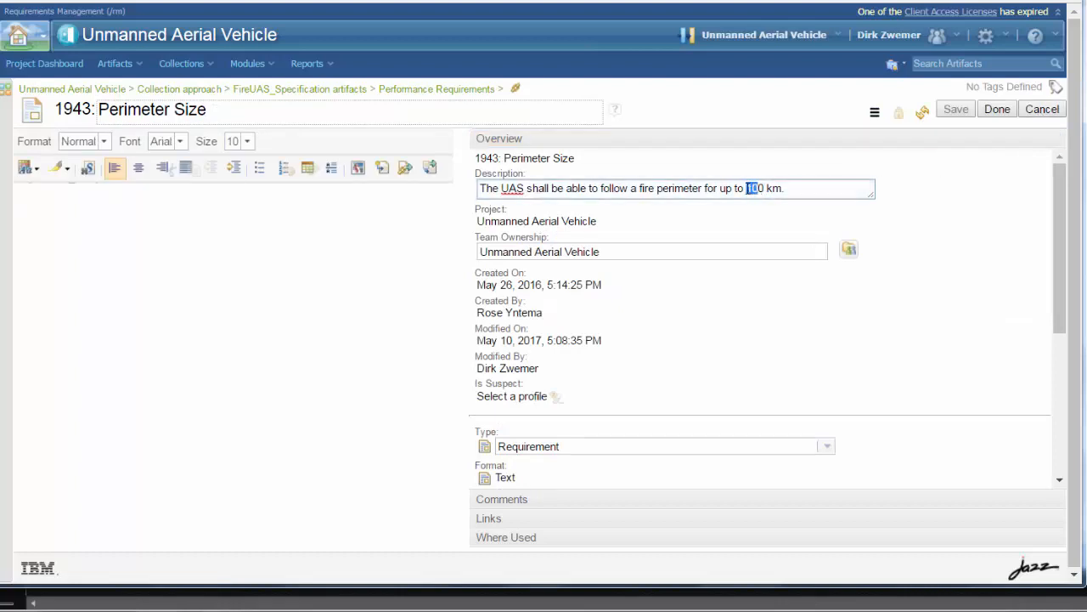
type("5")
left_click(956, 110)
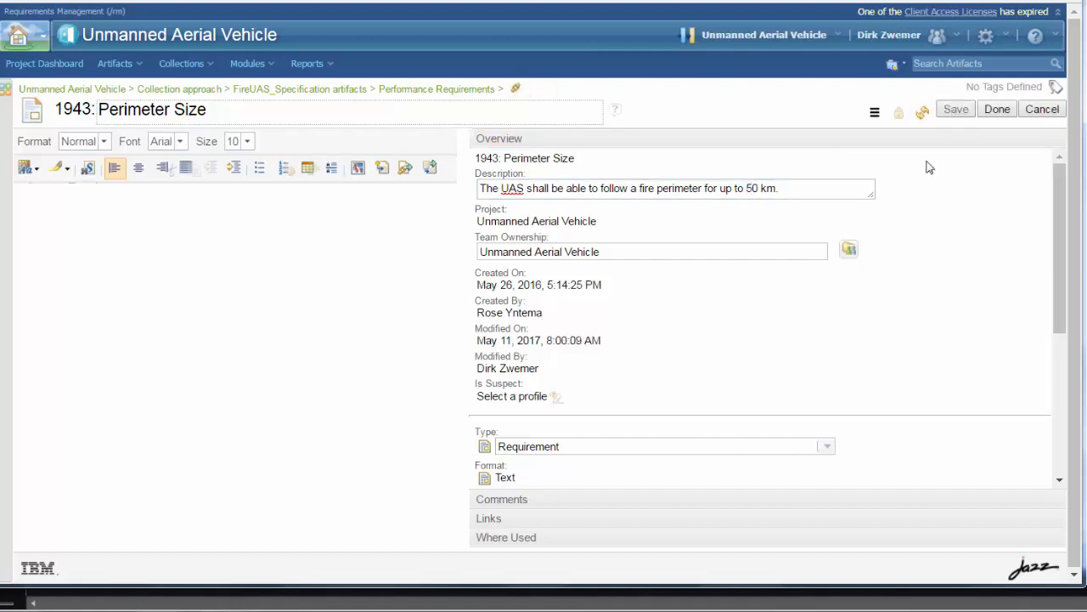
Switch to the Syndeia Dashboard and compare SysML and target on the 1943 - Perimeter Size connection.
key("alt+Tab")
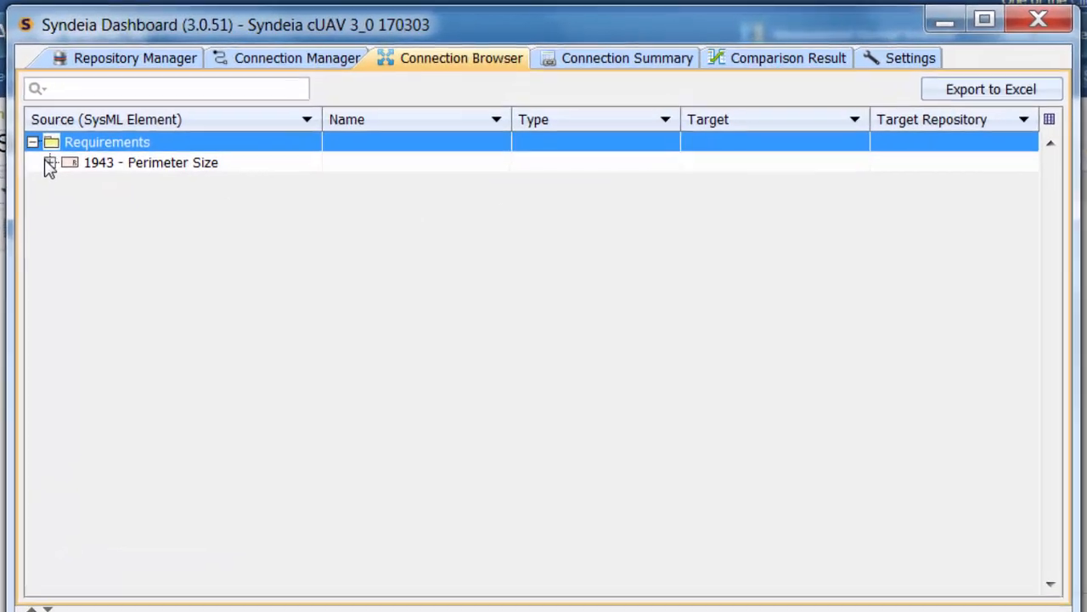
left_click(211, 122)
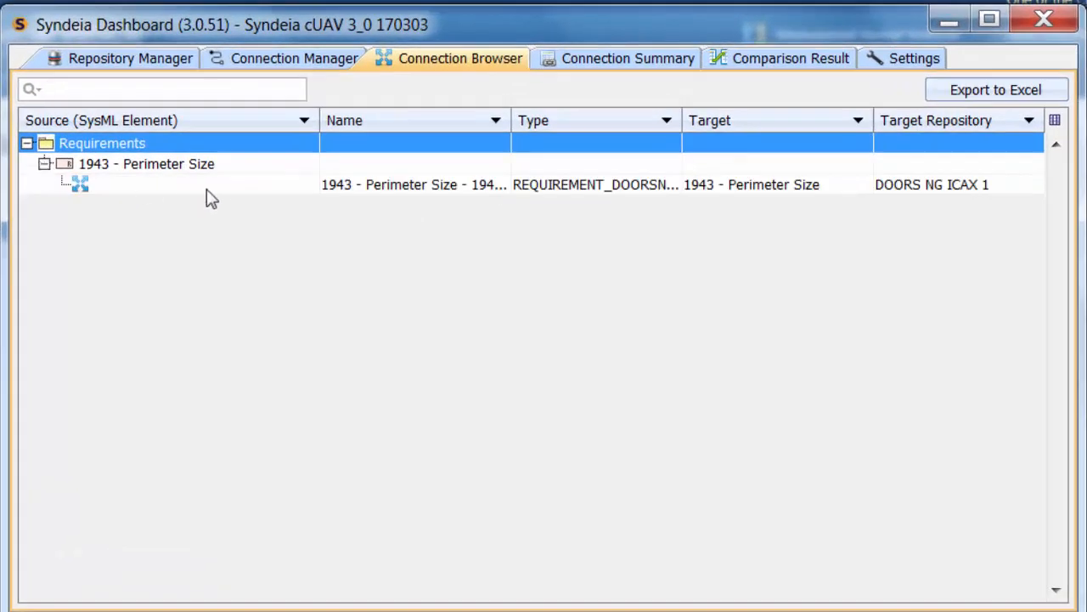
right_click(324, 184)
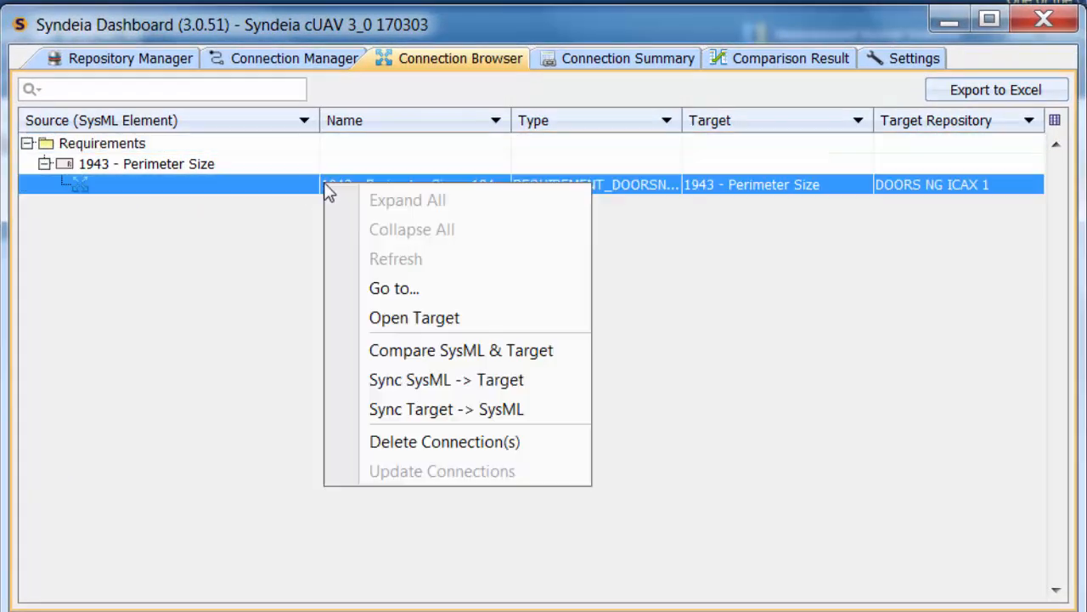
left_click(399, 351)
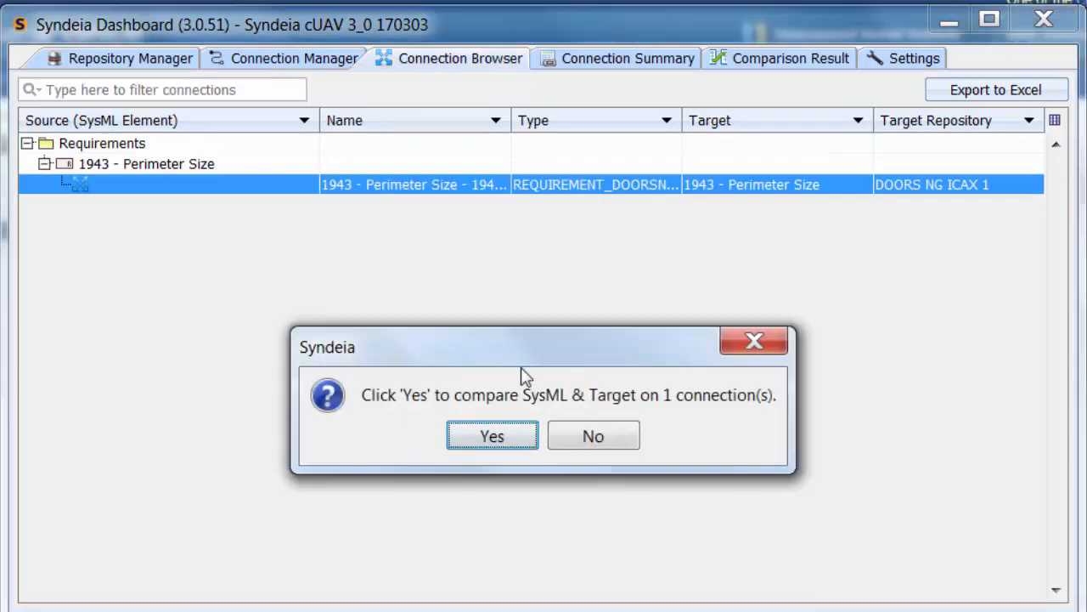
left_click(500, 439)
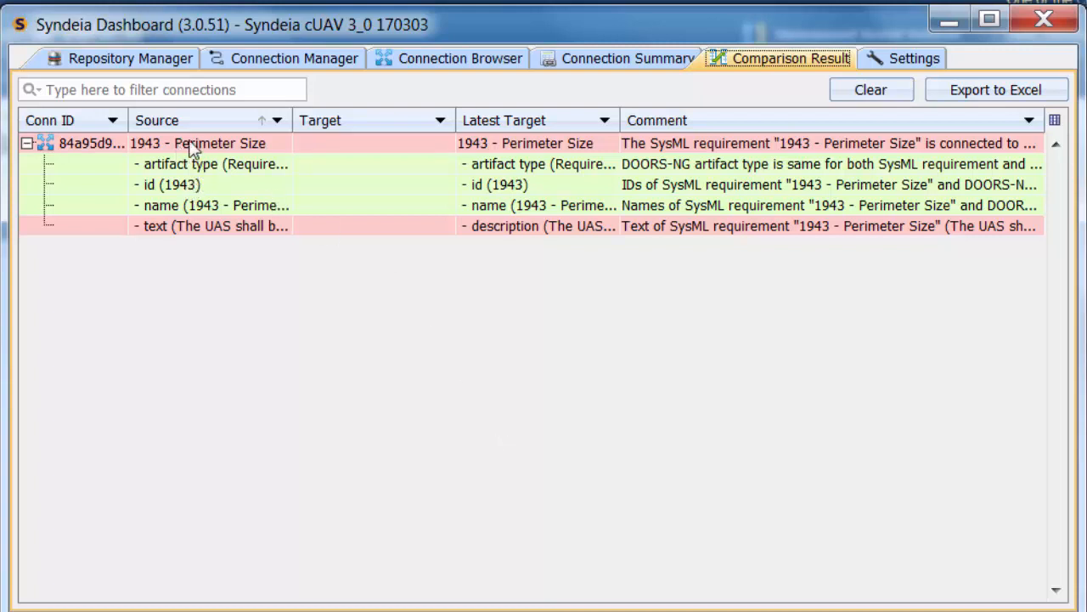
Return to the Connection Browser and bring up the available actions for the 1943 - Perimeter Size connection.
left_click(405, 61)
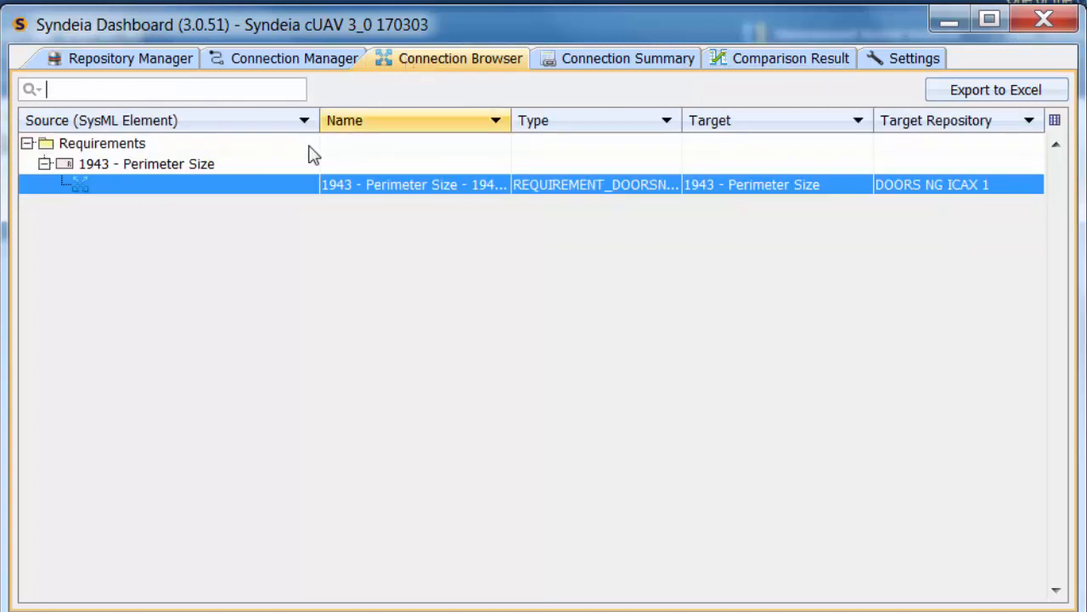
right_click(222, 186)
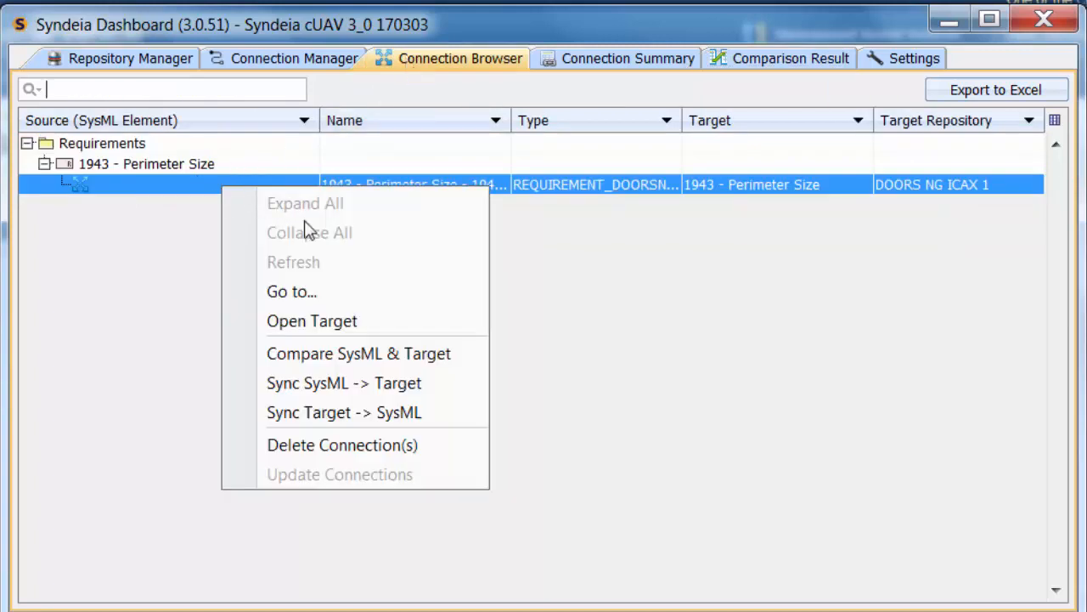